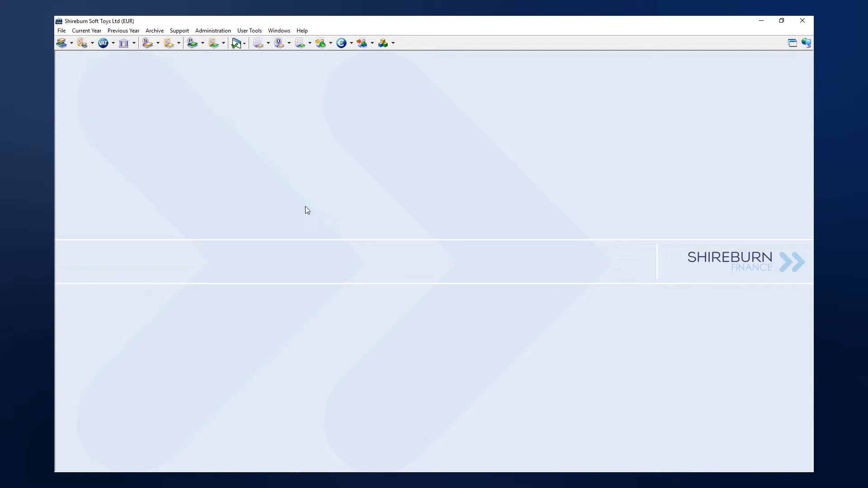
Reconcile account 210111 at 30/06/2020 against a 7,054.48 statement balance and load its transactions.
click(125, 47)
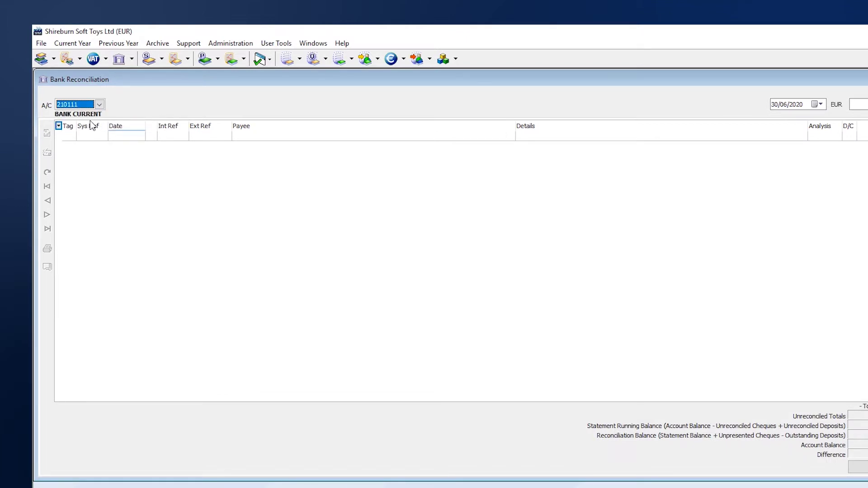
key(Tab)
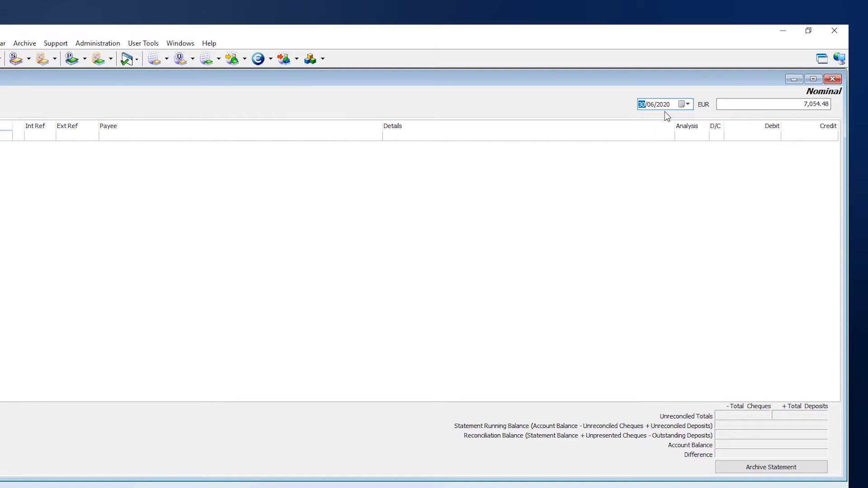
key(Tab)
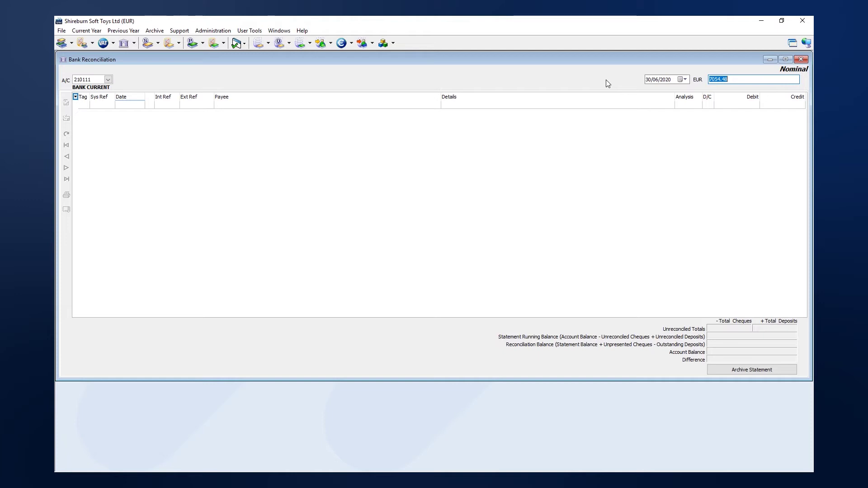
key(Return)
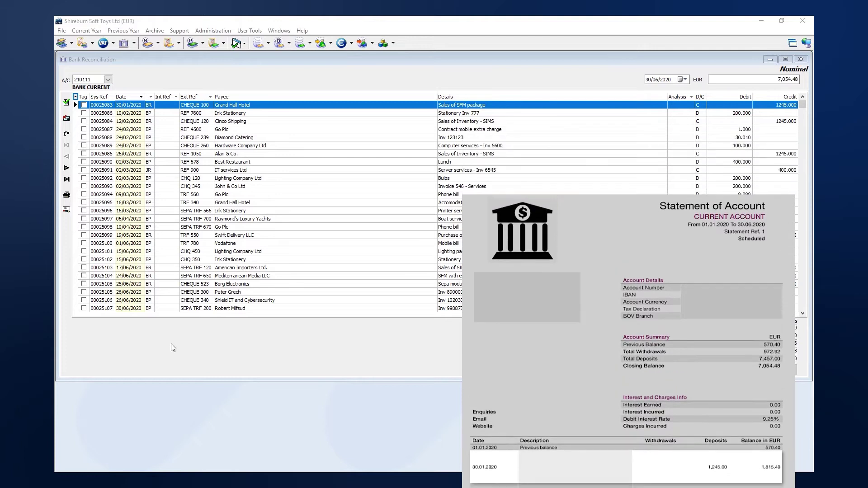
click(107, 110)
Tag Grand Hall Hotel receipt 00025083 as cleared and view its transaction details.
key(Down)
key(Down)
key(Up)
key(Up)
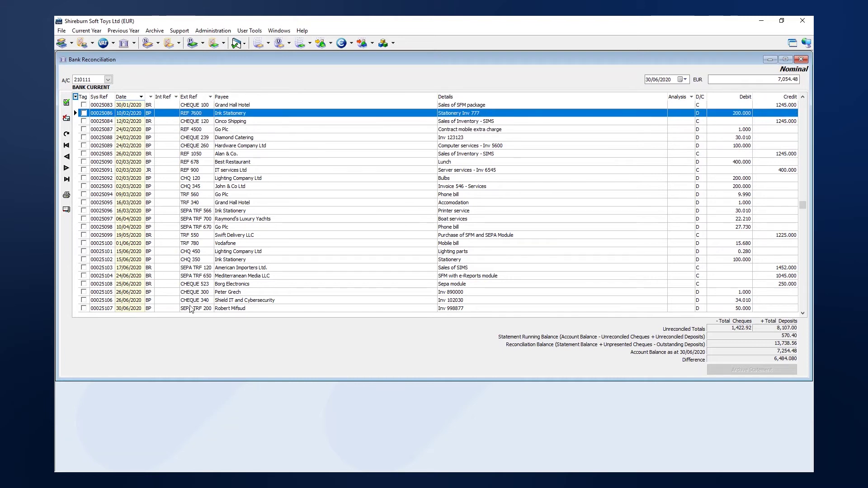
key(Up)
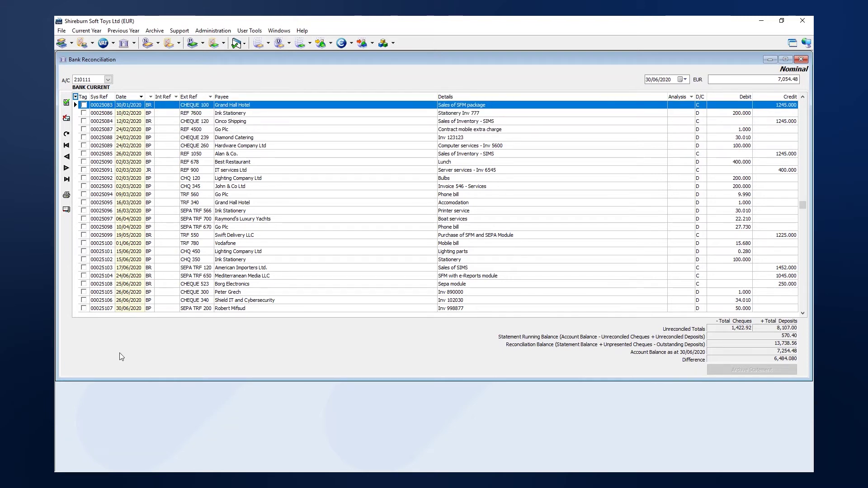
key(space)
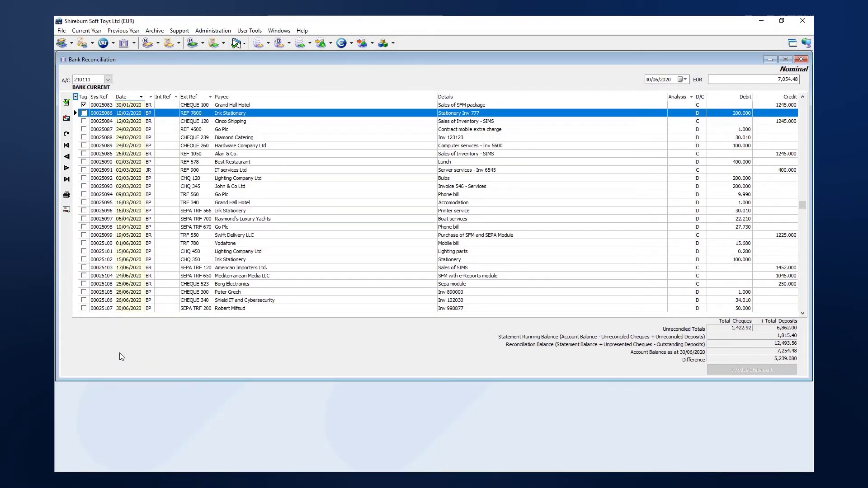
key(Up)
key(Return)
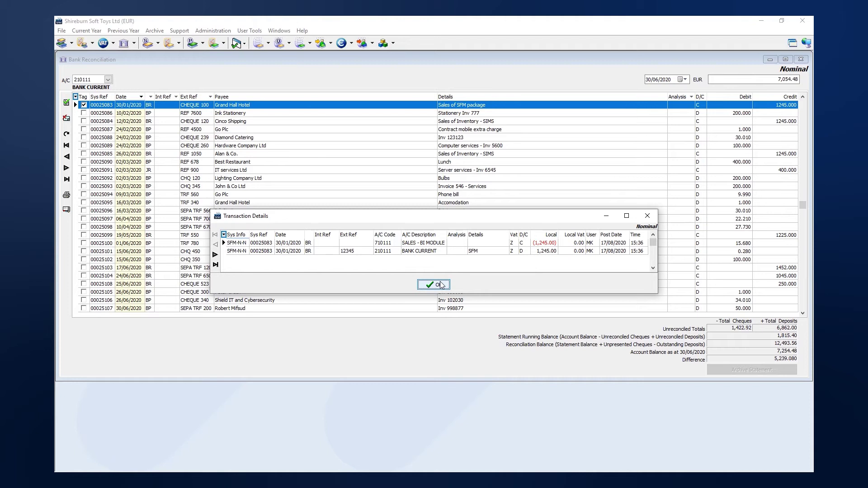
Dismiss the details of receipt 00025083 with OK, back to the reconciliation list.
click(442, 285)
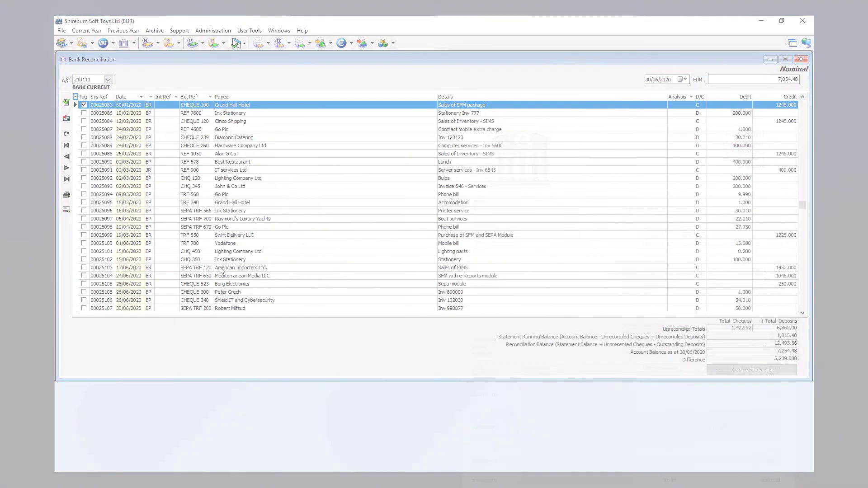
Tag entries 00025084 through 00025102 as cleared, reducing the difference to 2,461.710.
key(space)
key(space)
key(space)
key(space)
key(space)
key(space)
key(space)
key(space)
key(space)
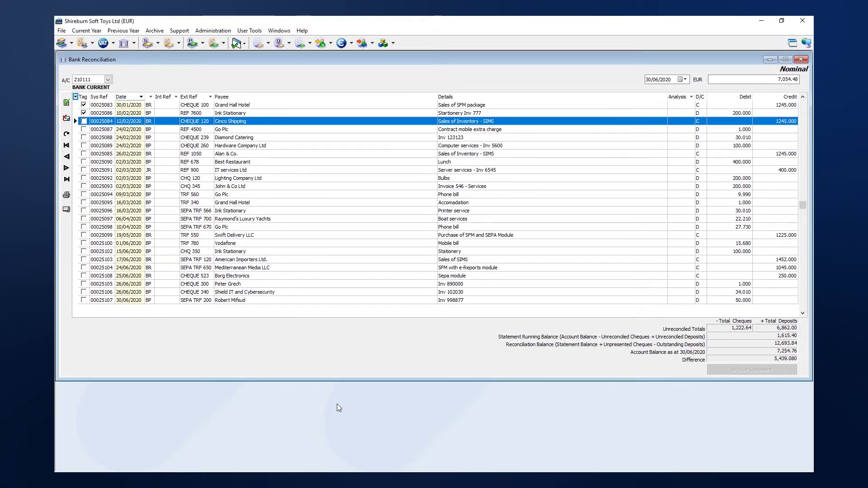
key(space)
key(space)
key(space)
key(space)
key(space)
key(space)
key(space)
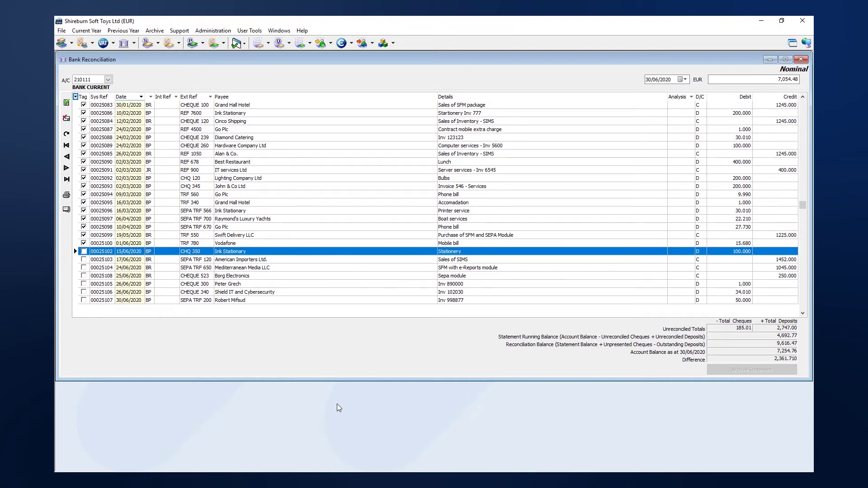
key(space)
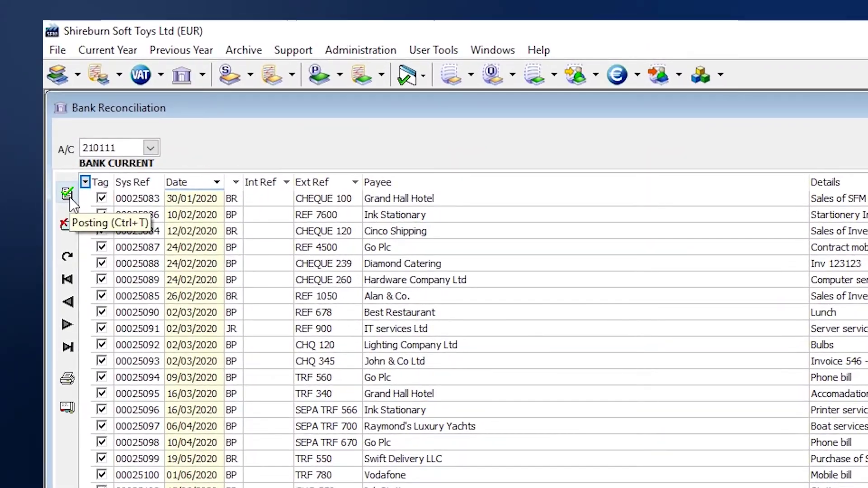
click(69, 195)
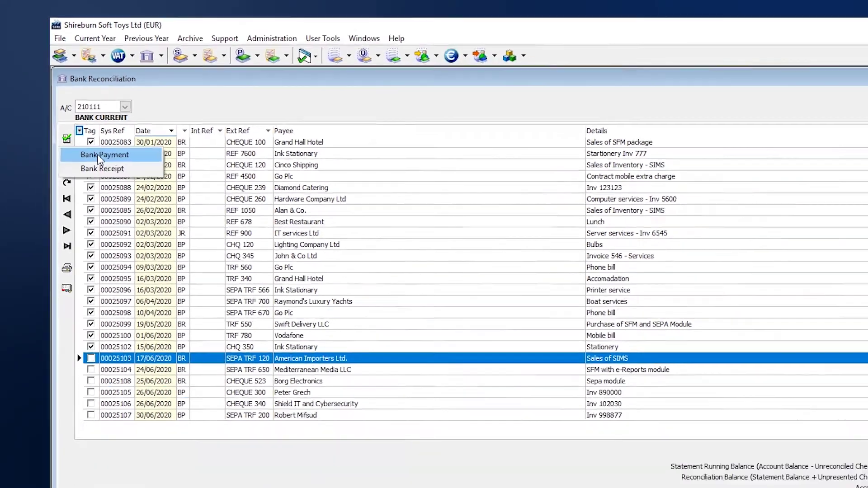
Start a bank payment dated 15/06/2020 with Ext Ref FEE and details 'Cheque book postage'.
click(97, 153)
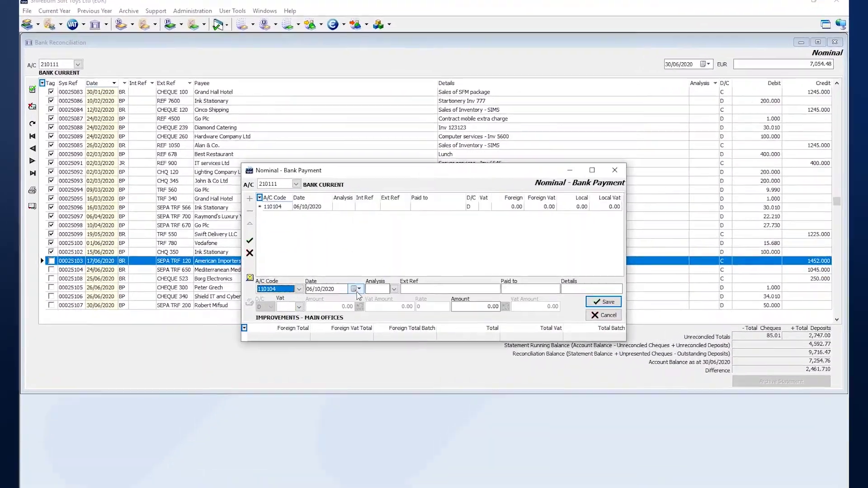
click(479, 394)
click(288, 314)
click(288, 314)
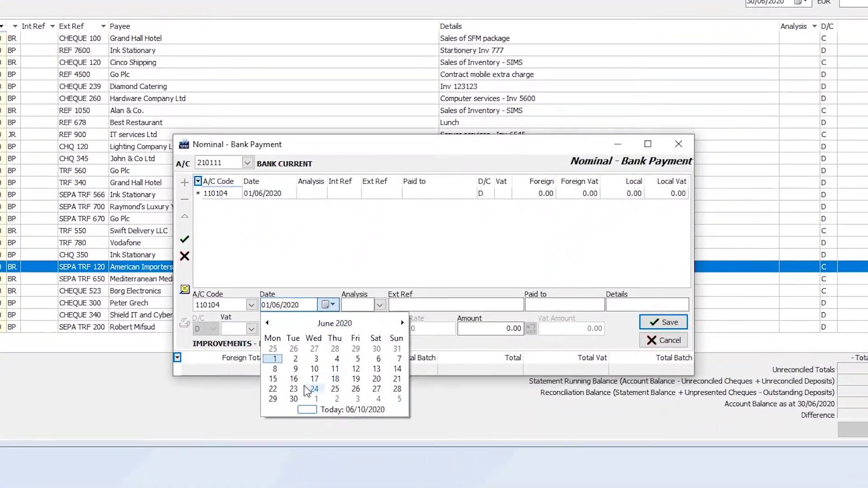
click(289, 354)
key(Tab)
key(Tab)
text(FEE)
key(Tab)
key(Tab)
text(Cheque book postage)
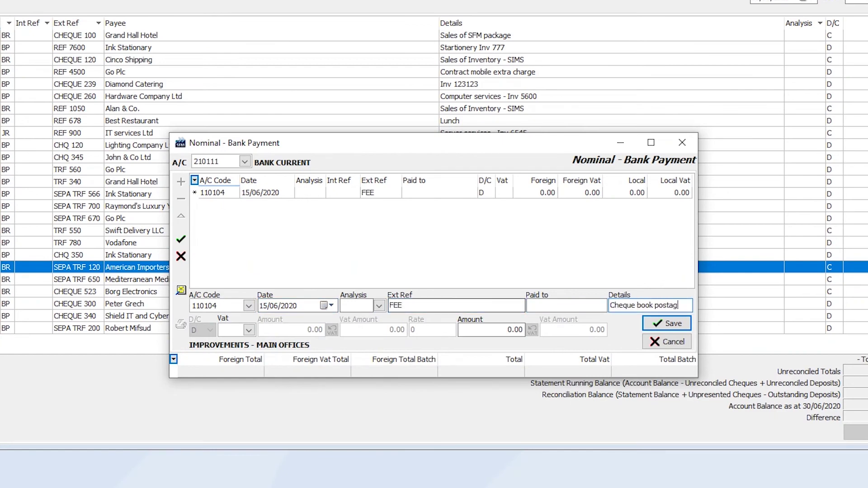
Give the payment VAT code 03 and amount 0.28, then save and post it.
key(Tab)
key(Tab)
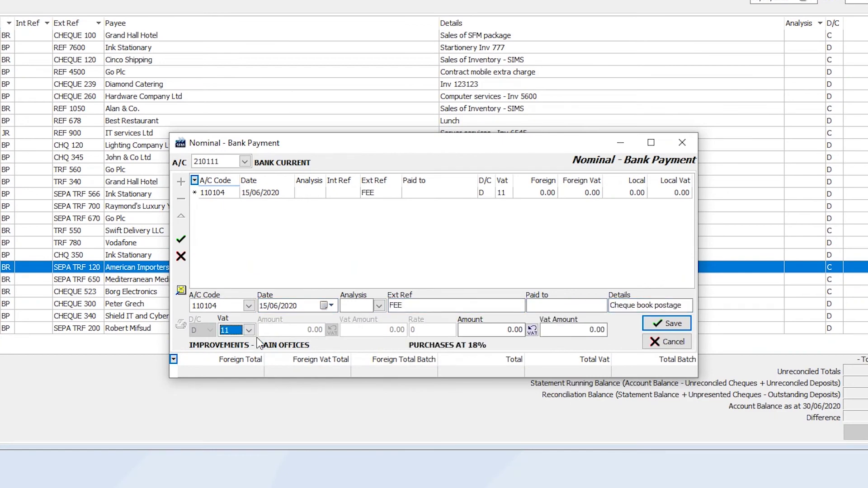
text(03)
key(Tab)
text(0.28)
click(666, 323)
click(682, 143)
key(Return)
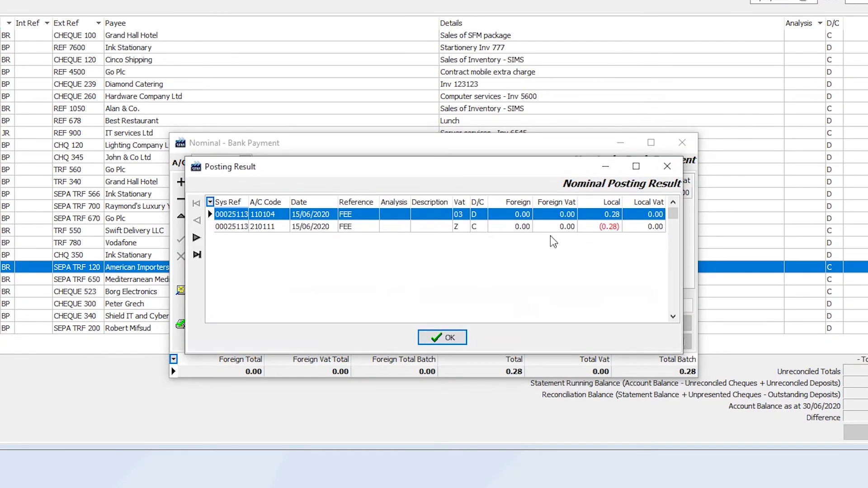
key(Return)
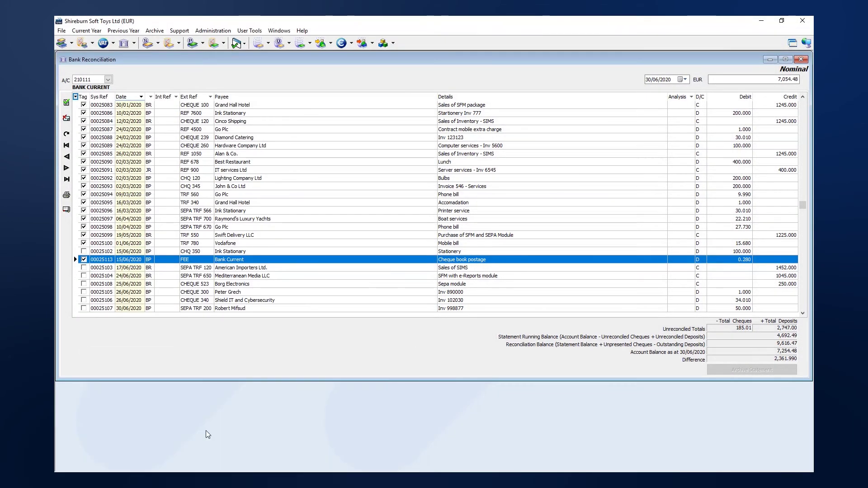
Tag entries 00025103–00025106 and untag Borg Electronics receipt 00025108, reaching a 0.000 difference.
key(Up)
key(space)
key(Down)
key(space)
key(space)
key(space)
key(space)
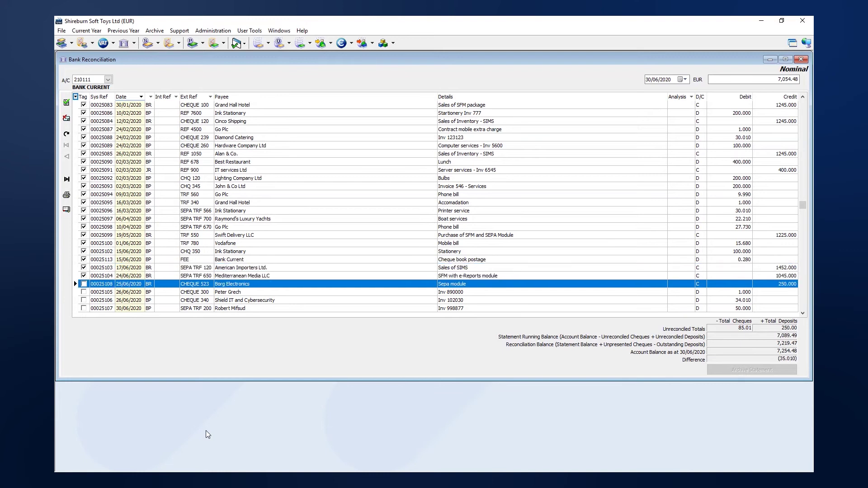
key(Up)
key(Up)
key(space)
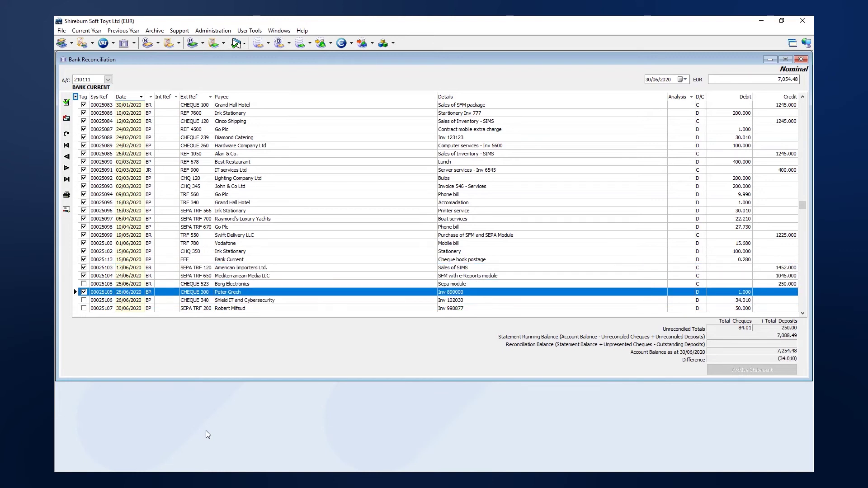
key(Down)
key(space)
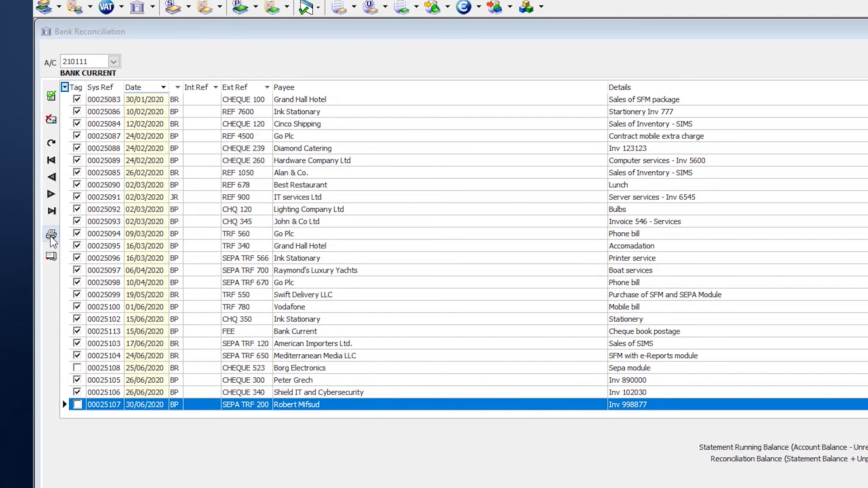
Preview the Reconciliation Statement at 30/06/2020 showing 7,254.48 reconciled, then close the preview.
click(51, 236)
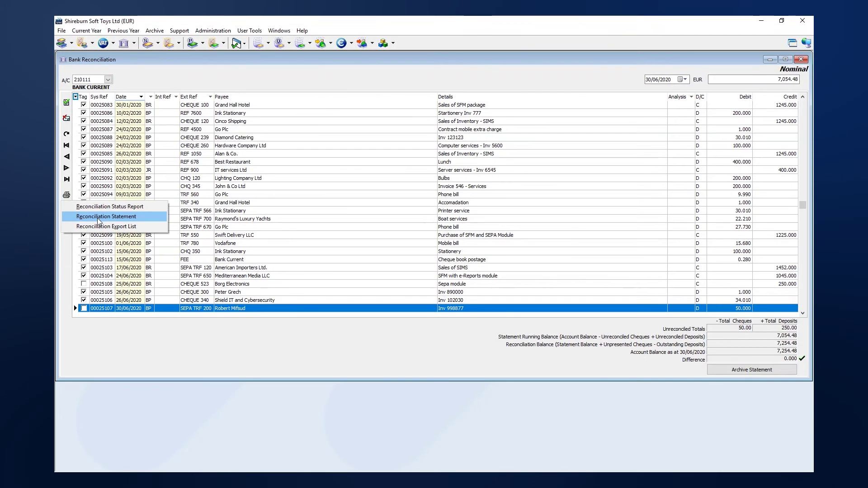
click(98, 267)
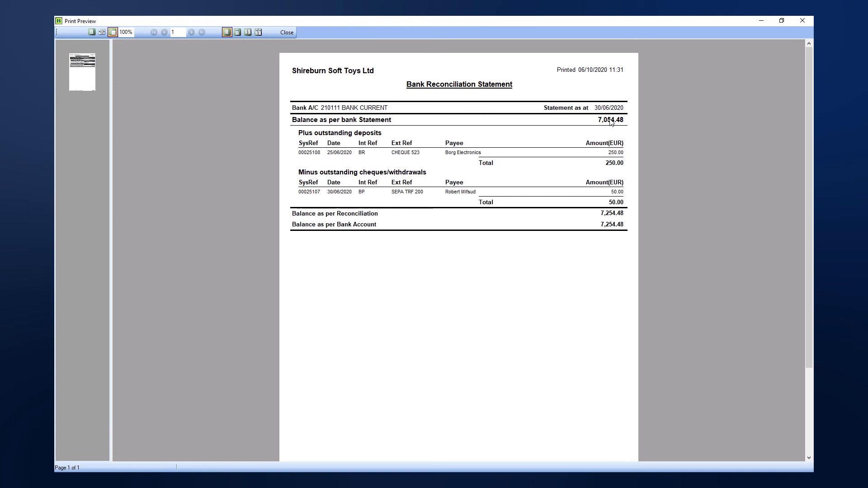
click(803, 21)
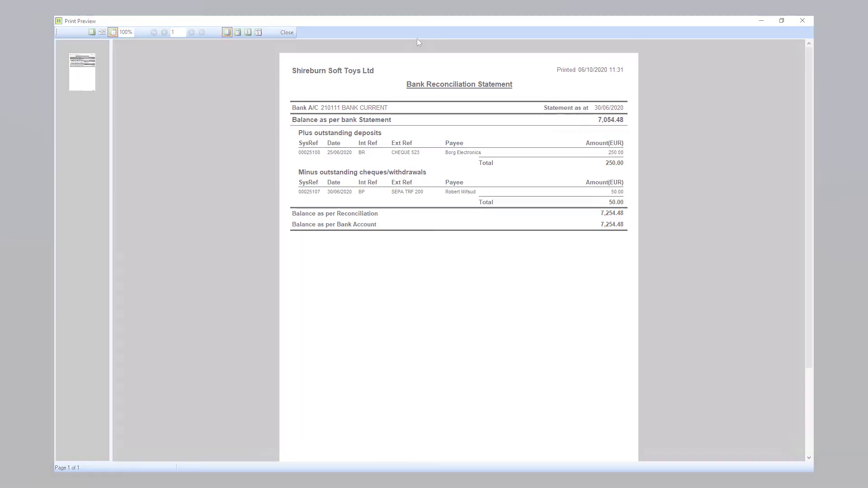
click(755, 371)
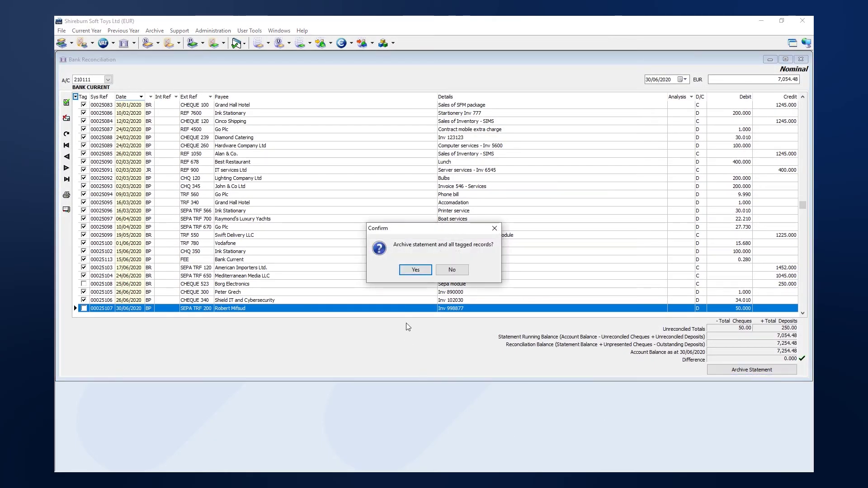
Confirm archiving, then select entry 000025 for 210111 BANK CURRENT in Bank Reconciliation history.
click(411, 272)
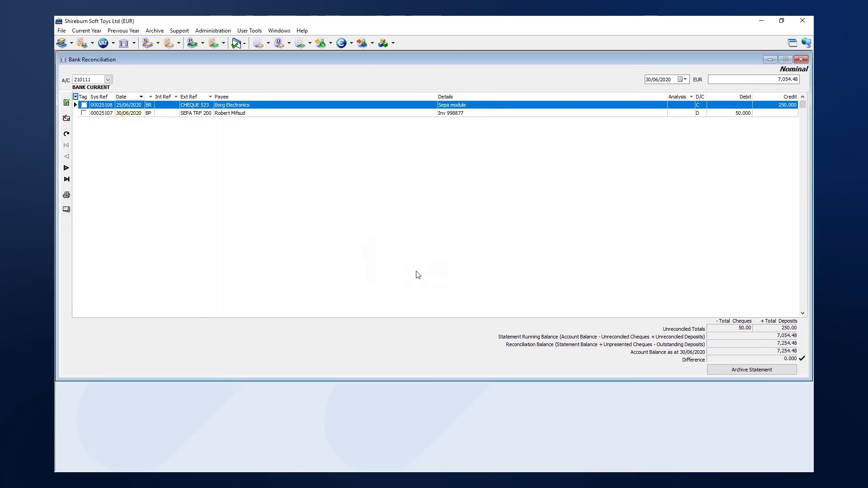
click(160, 35)
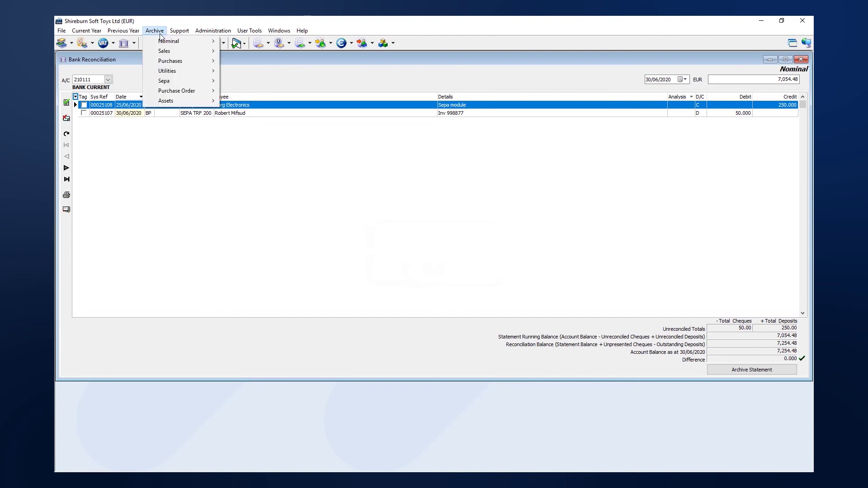
mouse_move(167, 41)
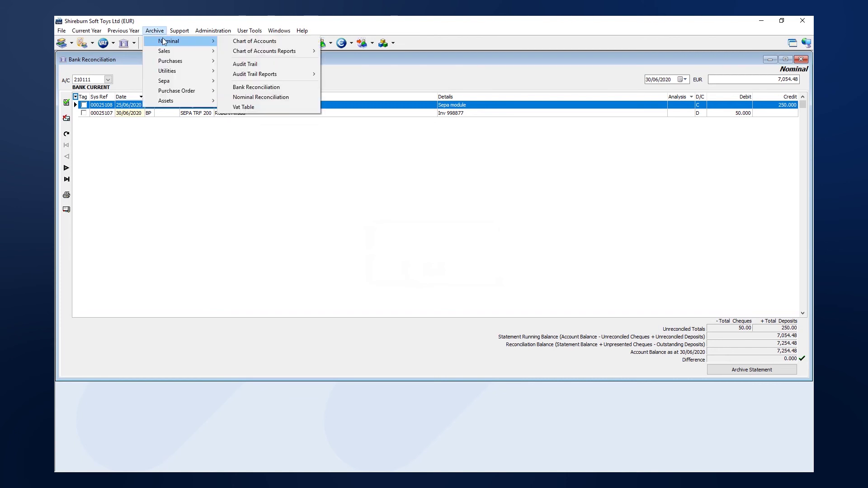
click(256, 86)
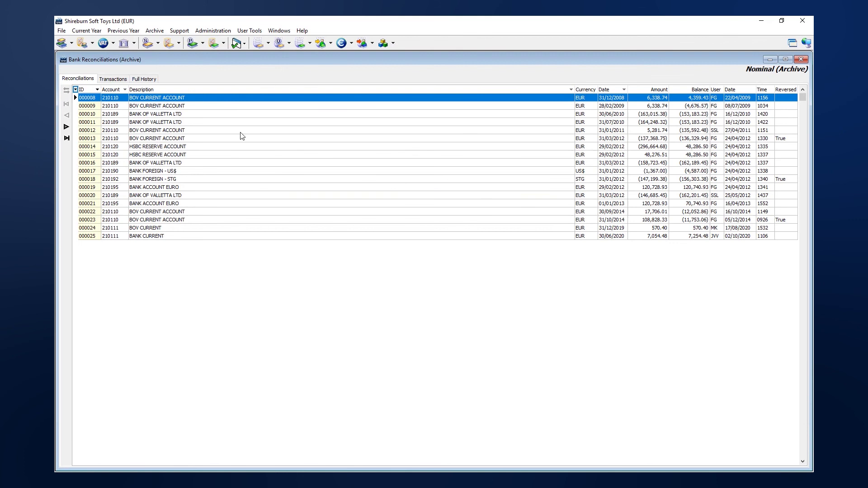
click(148, 237)
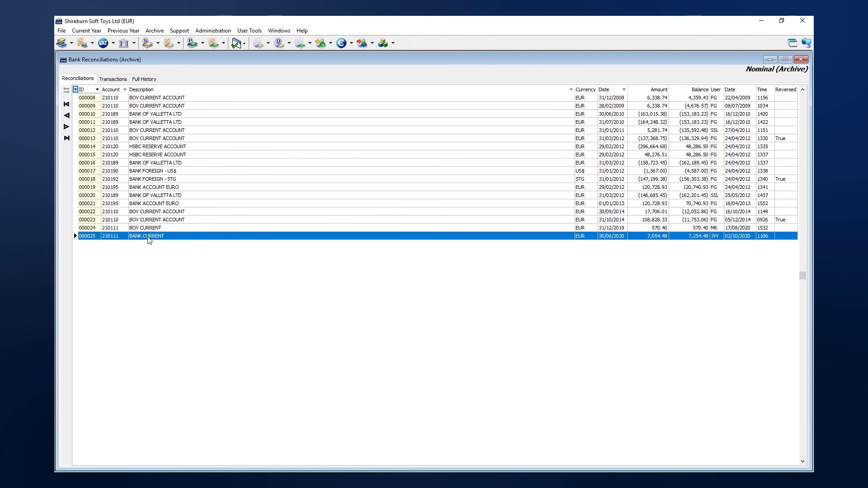